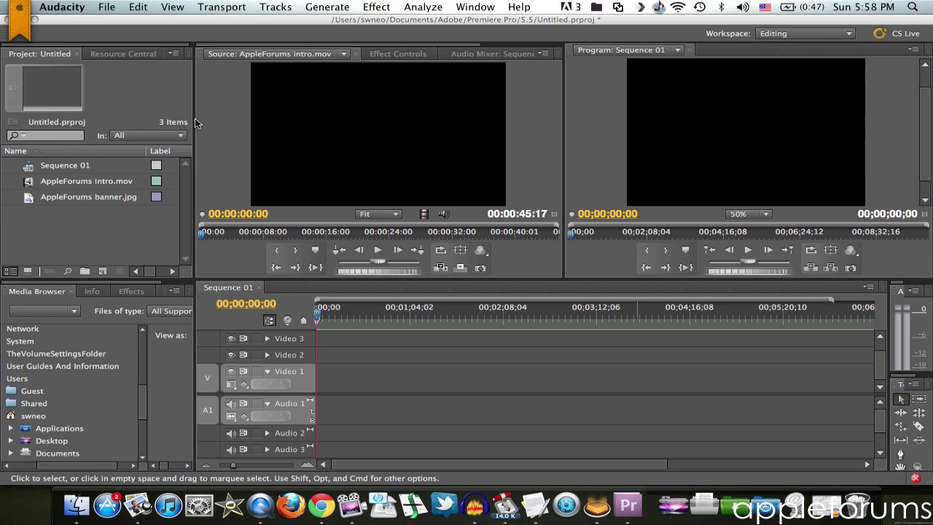
# Switch from Audacity to the Untitled Premiere Pro project, briefly browsing the Applications grid
pyautogui.click(454, 27)
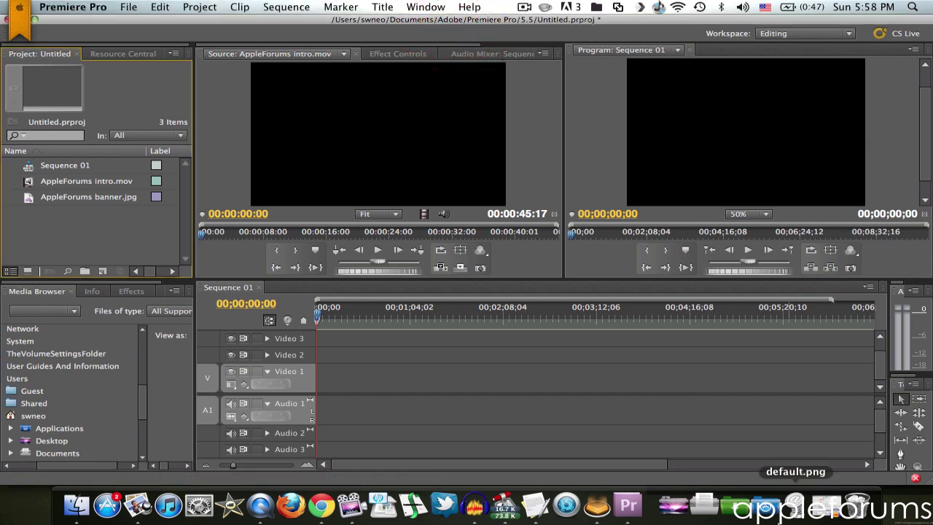
pyautogui.click(771, 505)
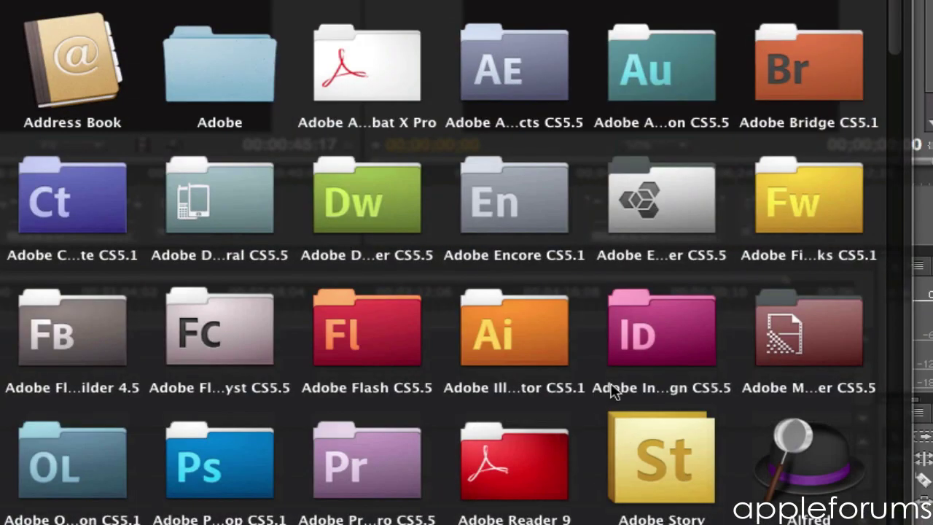
pyautogui.scroll(-2, 615, 392)
pyautogui.scroll(2, 615, 392)
pyautogui.press('Escape')
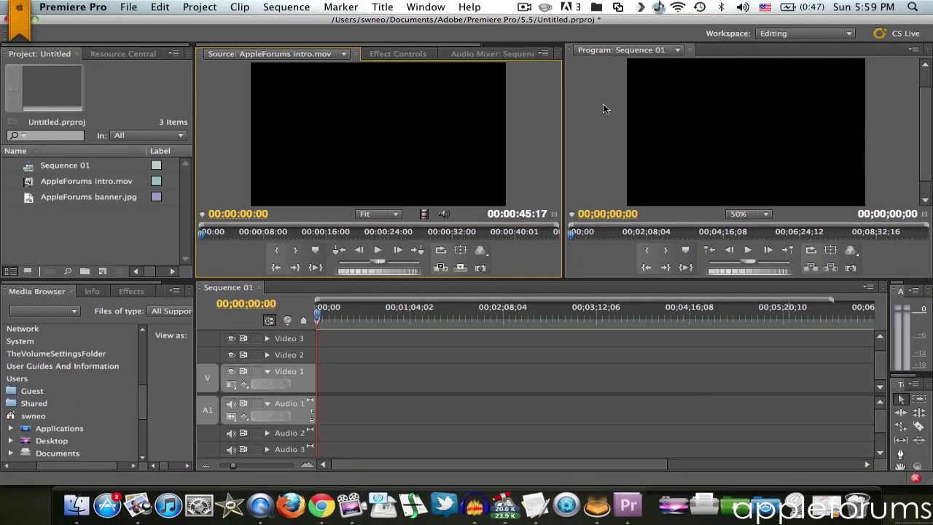
pyautogui.click(603, 103)
pyautogui.click(417, 151)
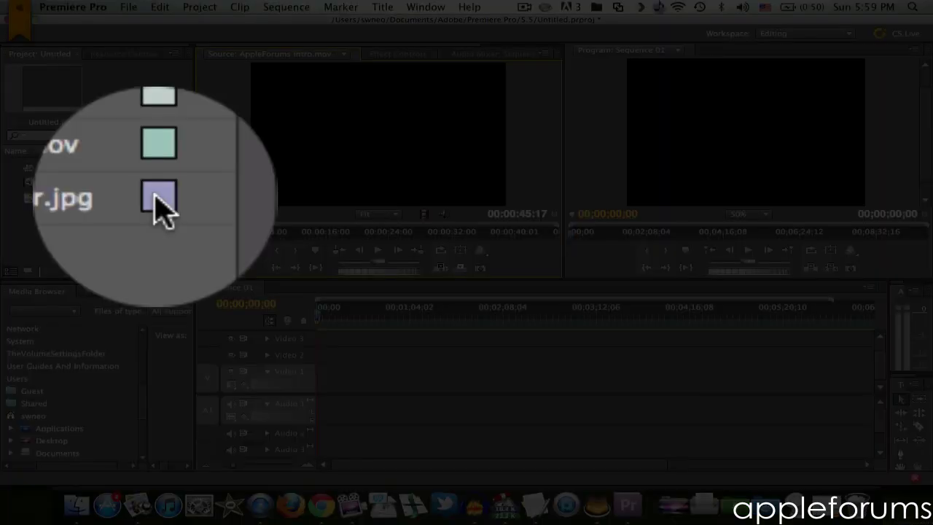
# Drop AppleForums banner.jpg at 00:00 on Video 1, then shrink it and move it lower
pyautogui.click(159, 207)
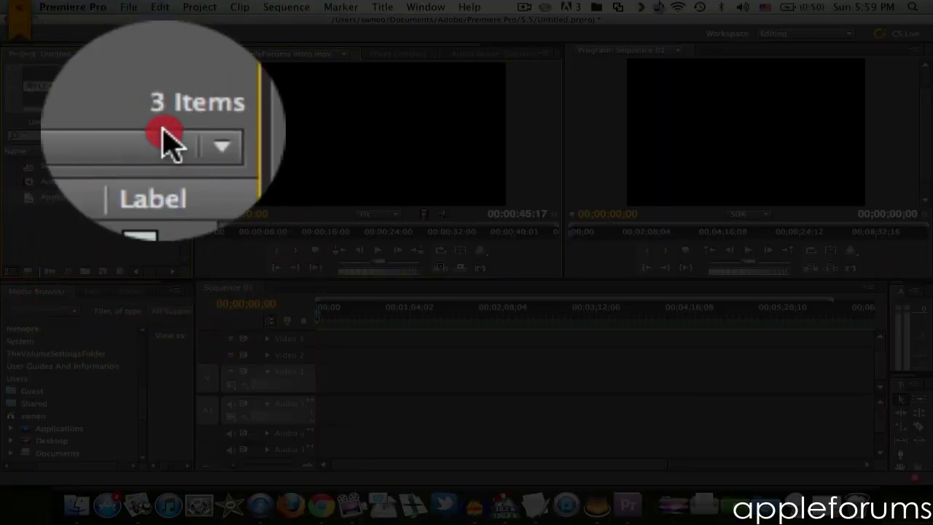
pyautogui.moveTo(156, 197); pyautogui.dragTo(314, 380)
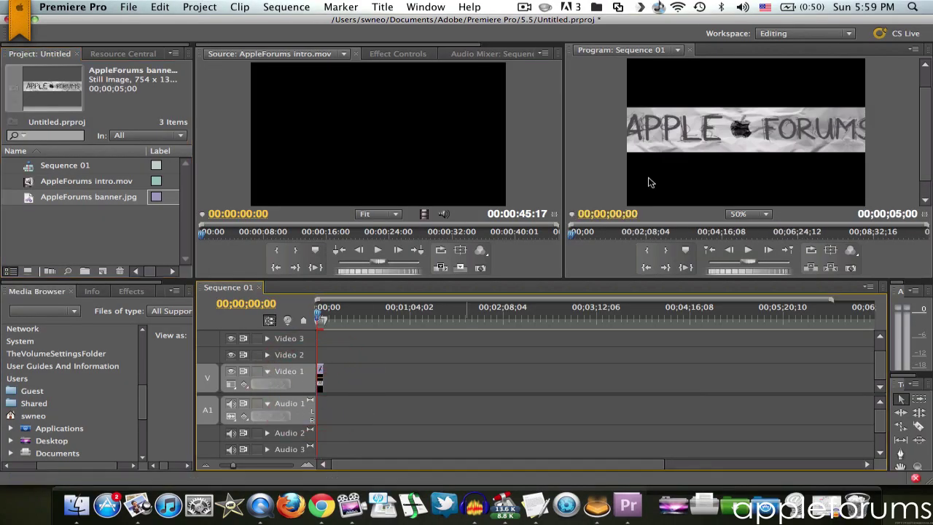
pyautogui.click(714, 117)
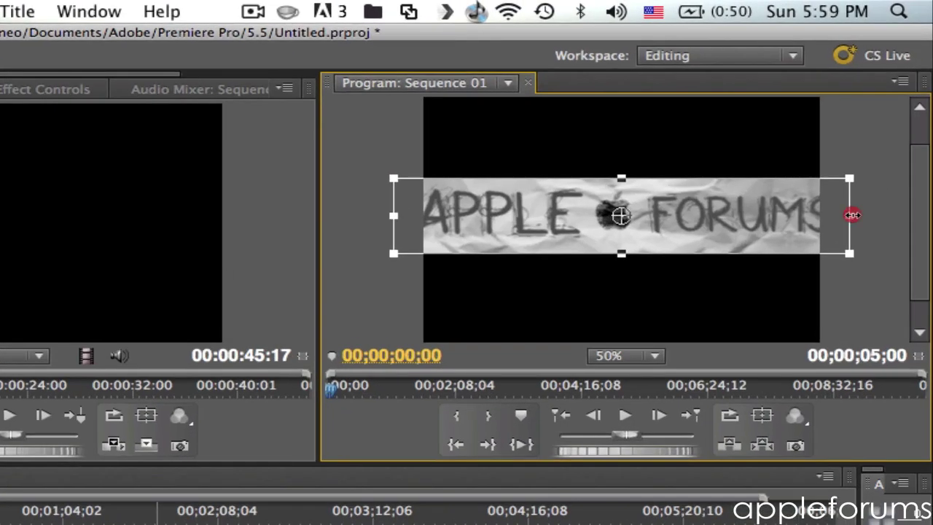
pyautogui.moveTo(852, 215); pyautogui.dragTo(823, 215)
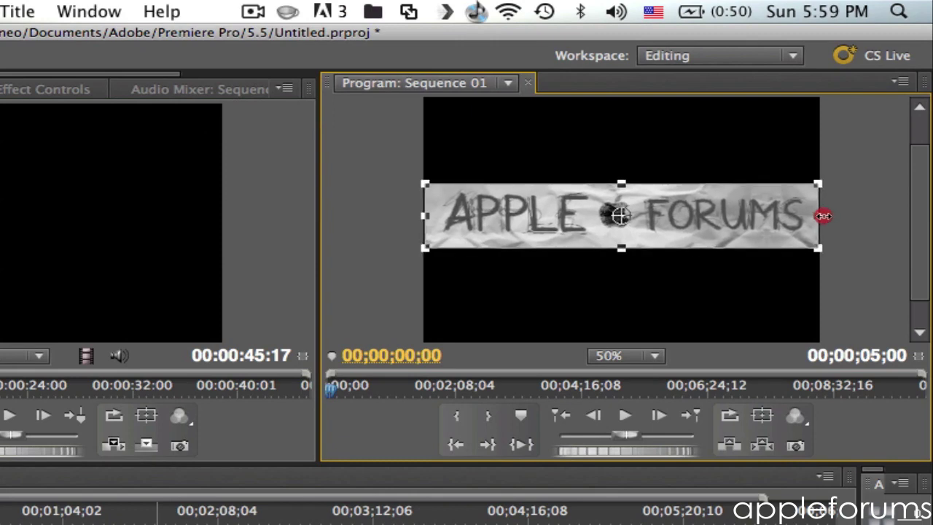
pyautogui.moveTo(636, 212); pyautogui.dragTo(622, 255)
pyautogui.click(875, 212)
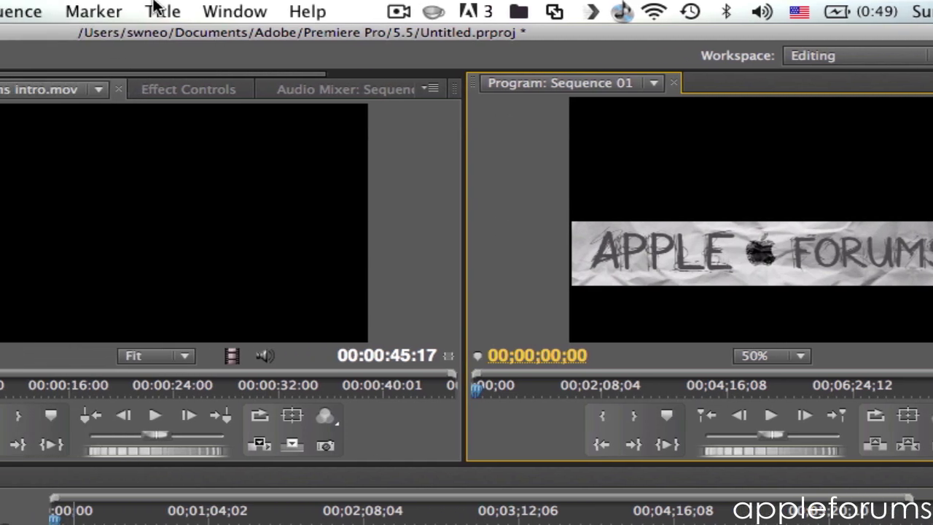
# Create a Default Still title from the Title menu and name it Title 01
pyautogui.click(161, 11)
pyautogui.moveTo(168, 40)
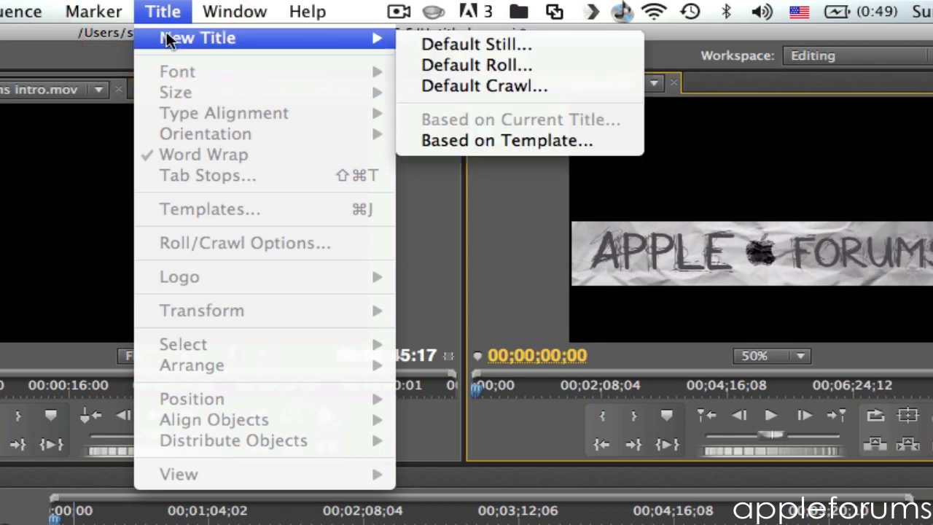
pyautogui.click(417, 42)
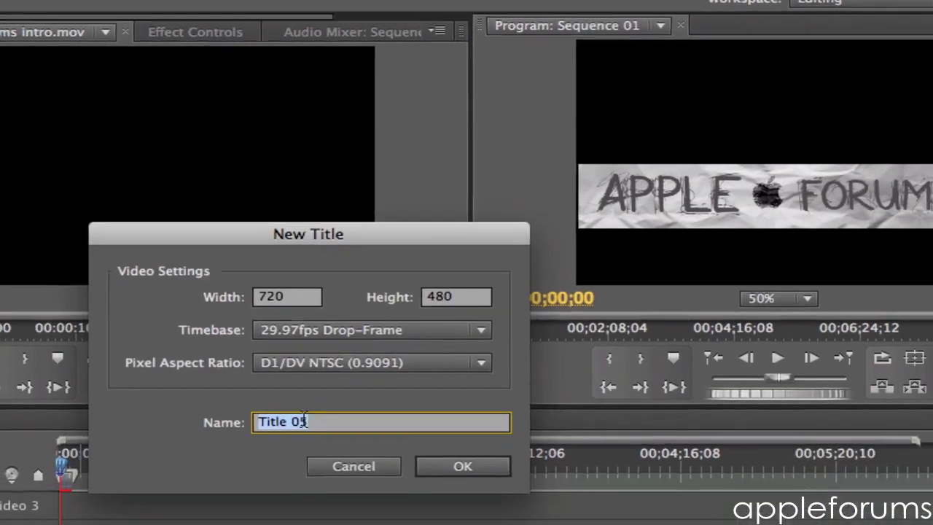
pyautogui.click(305, 421)
pyautogui.press('BackSpace')
pyautogui.write('1')
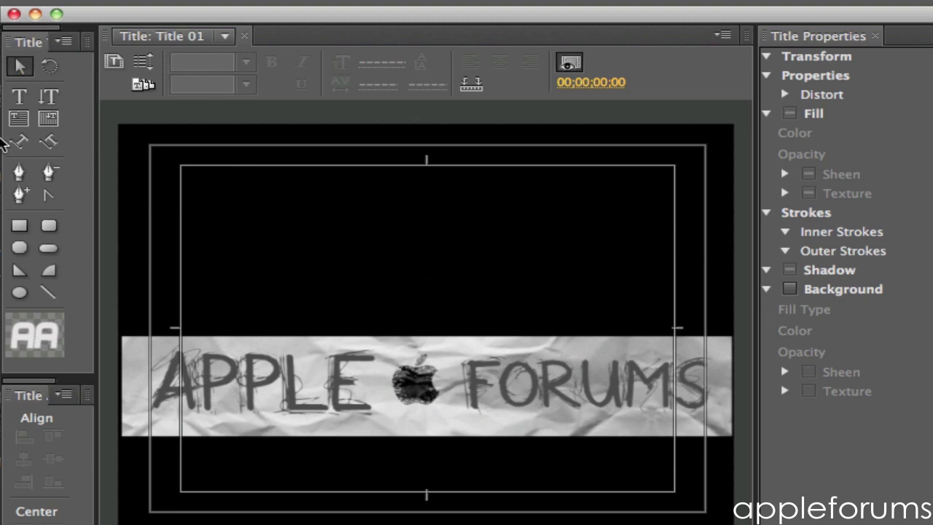
# Draw a text box above the banner, discard the trial text, and draw a fresh empty box
pyautogui.click(18, 99)
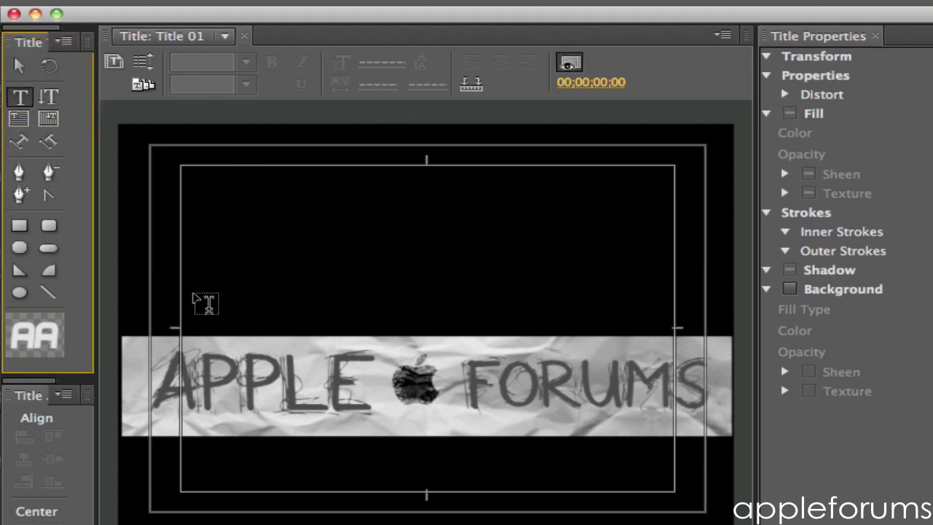
pyautogui.moveTo(190, 217); pyautogui.dragTo(624, 323)
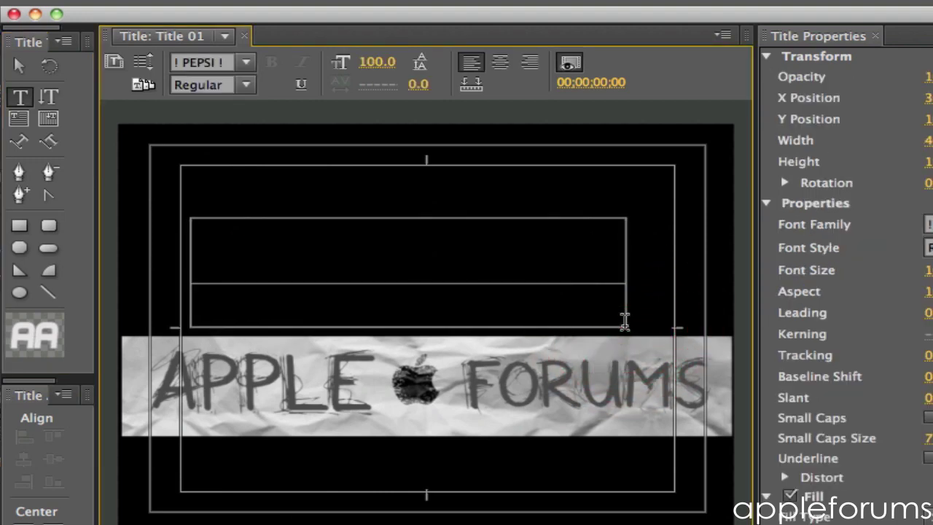
pyautogui.write('Atu')
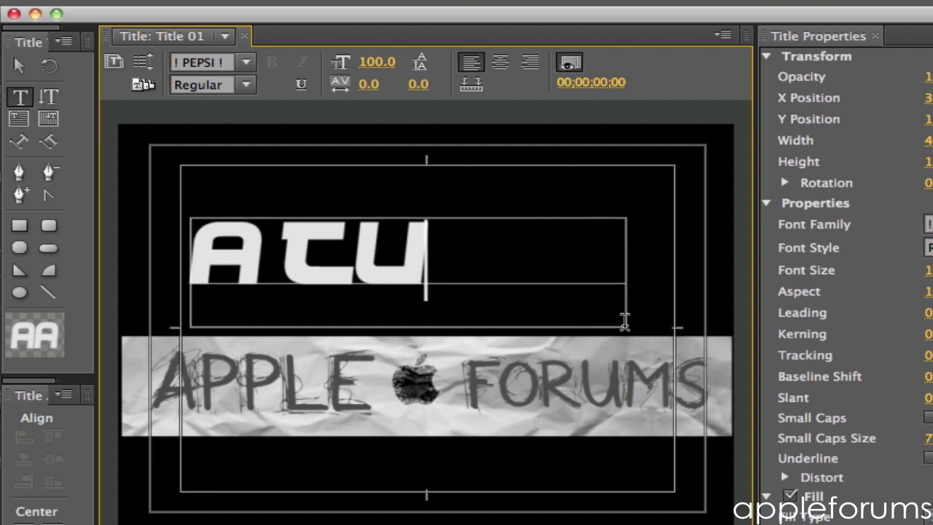
pyautogui.write('tp')
pyautogui.press('BackSpace')
pyautogui.press('BackSpace')
pyautogui.press('BackSpace')
pyautogui.press('BackSpace')
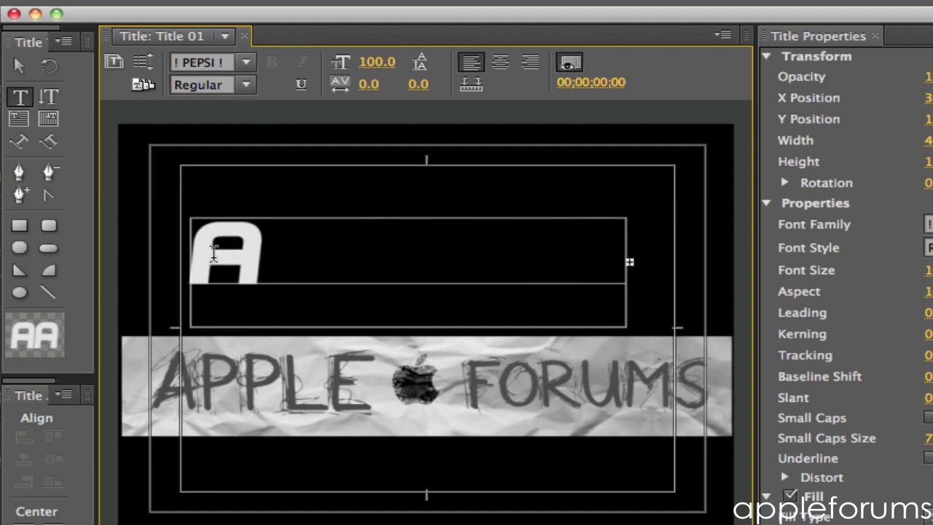
pyautogui.doubleClick(208, 259)
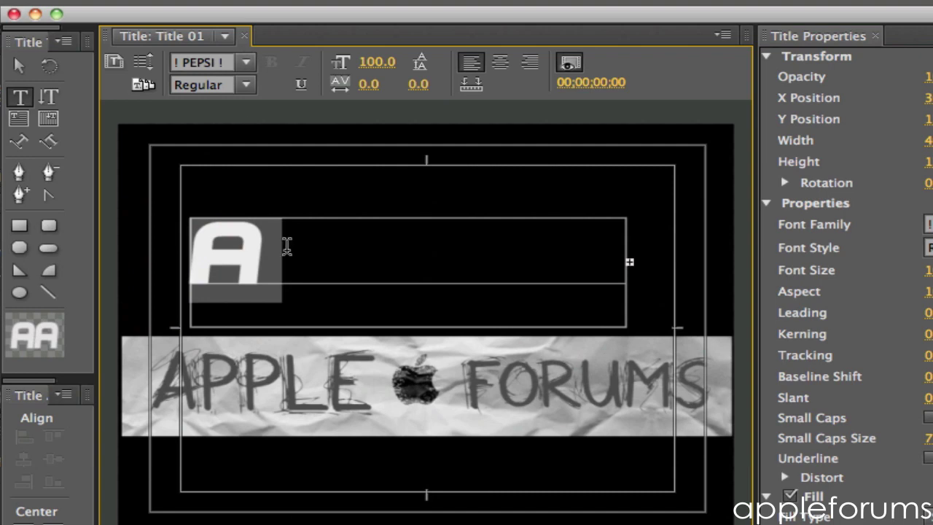
pyautogui.click(286, 251)
pyautogui.write('tuto')
pyautogui.press('BackSpace')
pyautogui.press('BackSpace')
pyautogui.press('BackSpace')
pyautogui.press('BackSpace')
pyautogui.press('BackSpace')
pyautogui.press('BackSpace')
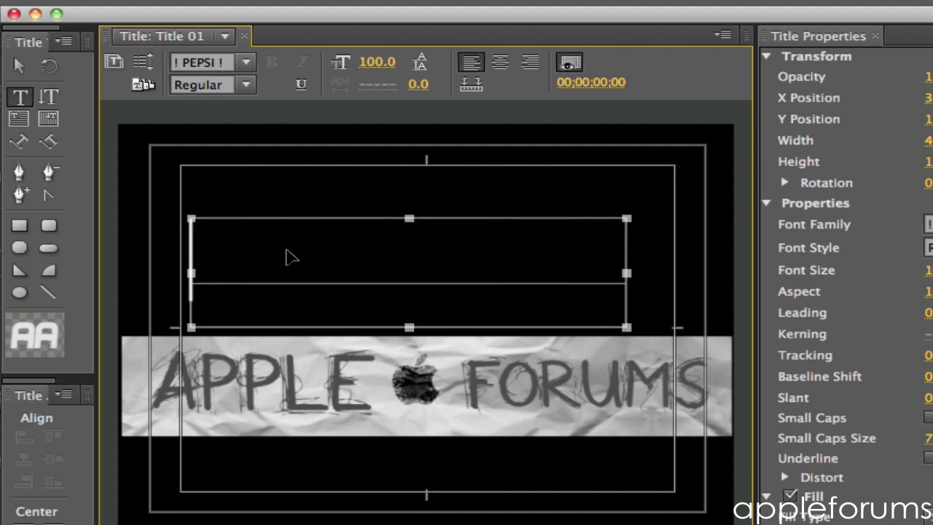
pyautogui.press('Escape')
pyautogui.moveTo(204, 219); pyautogui.dragTo(639, 326)
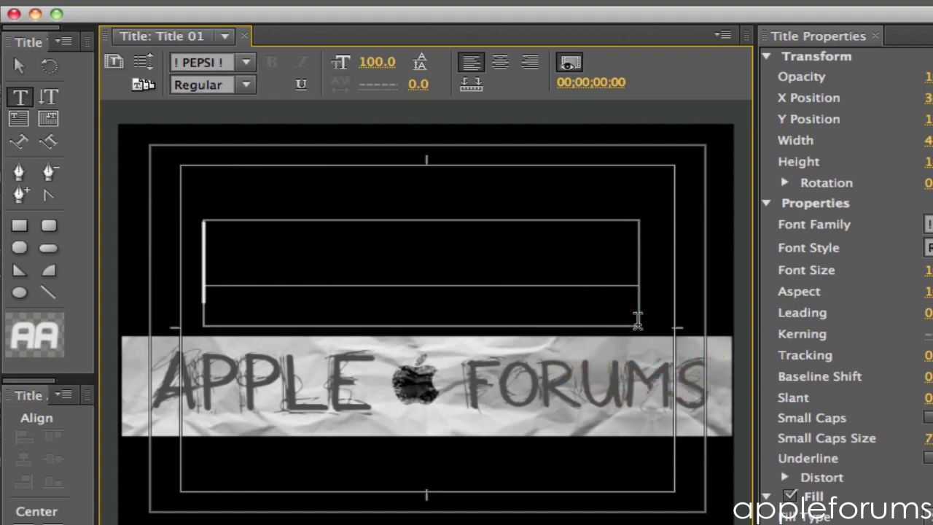
# Set the title's font family to Courier
pyautogui.click(245, 64)
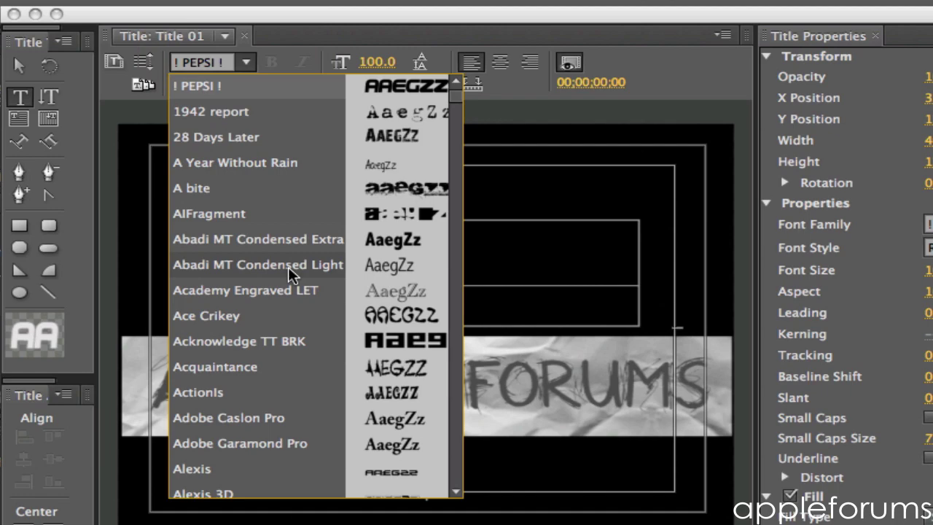
pyautogui.scroll(-5, 289, 274)
pyautogui.scroll(-9, 290, 274)
pyautogui.scroll(-5, 289, 274)
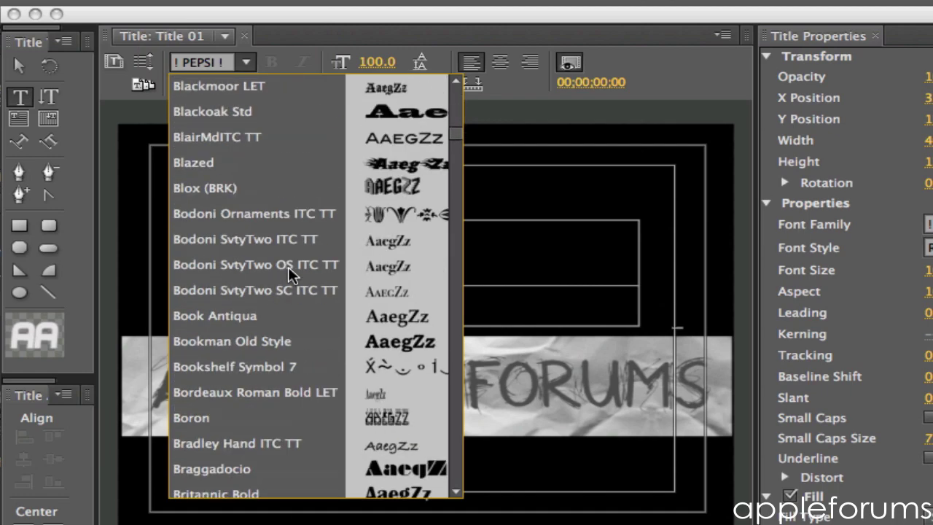
pyautogui.scroll(-4, 305, 322)
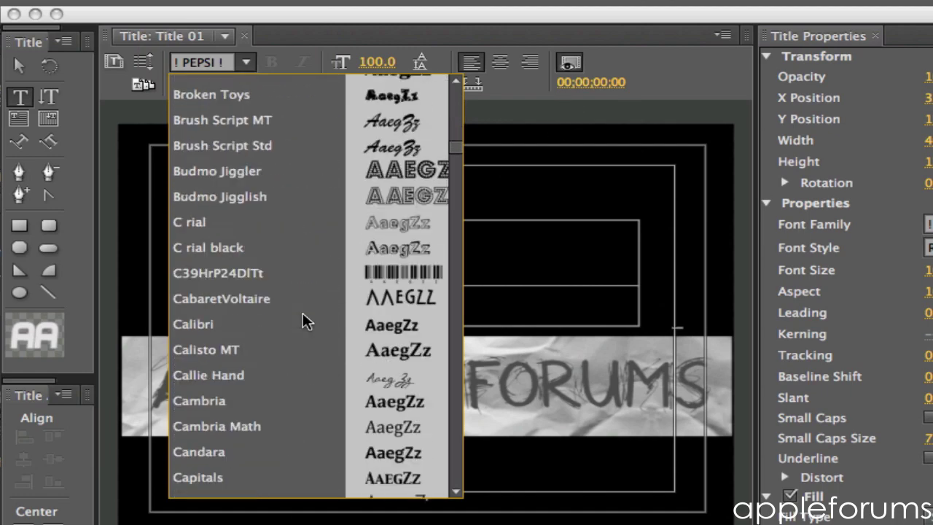
pyautogui.scroll(-3, 305, 321)
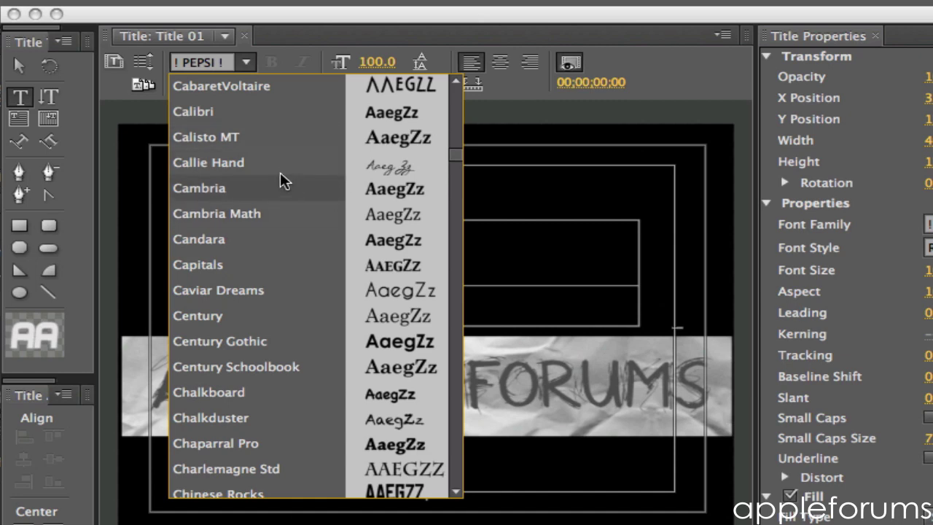
pyautogui.scroll(-2, 297, 286)
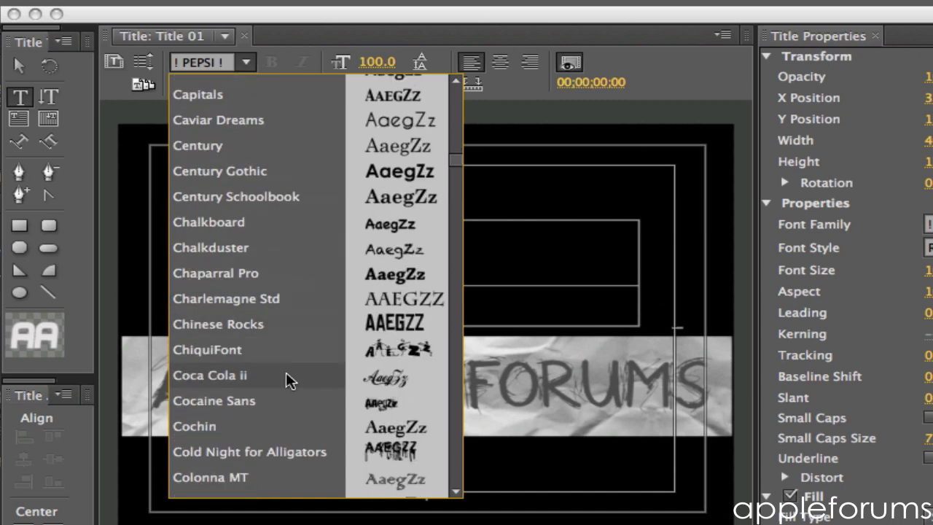
pyautogui.scroll(-4, 290, 379)
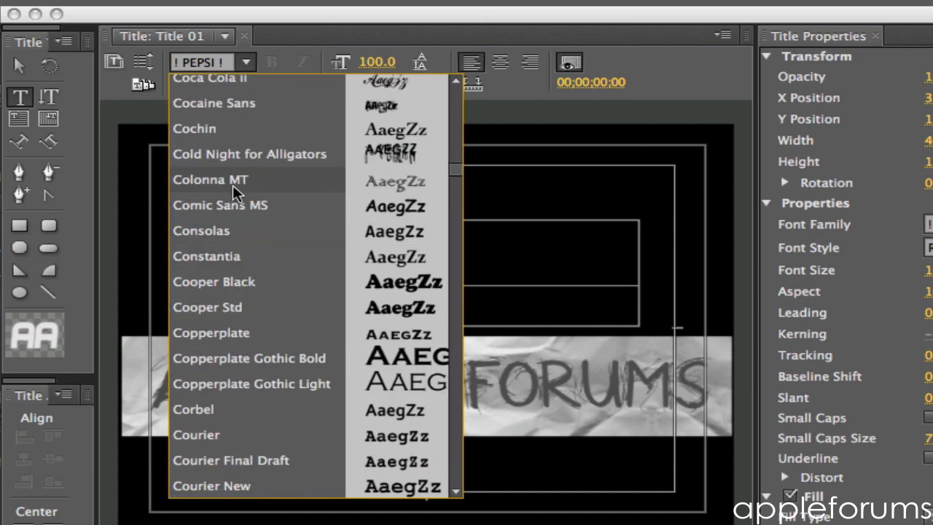
pyautogui.click(240, 437)
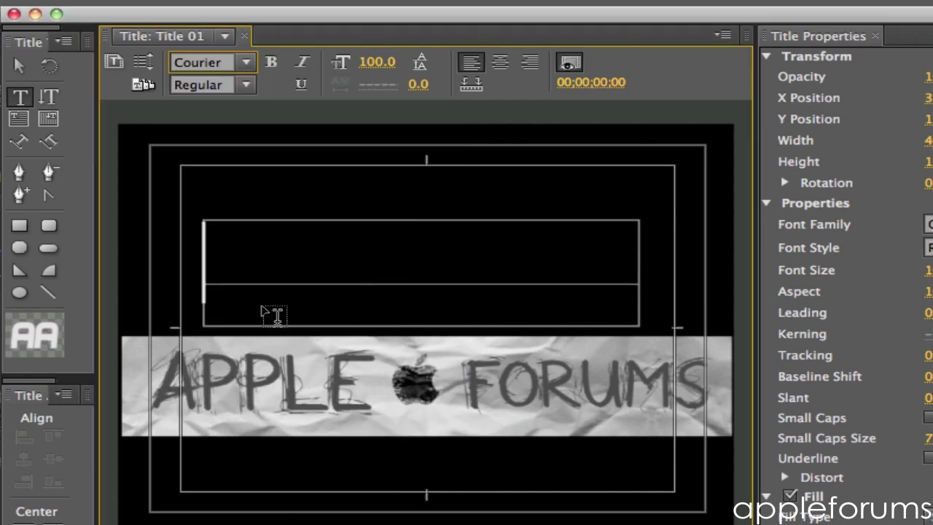
pyautogui.press('Down')
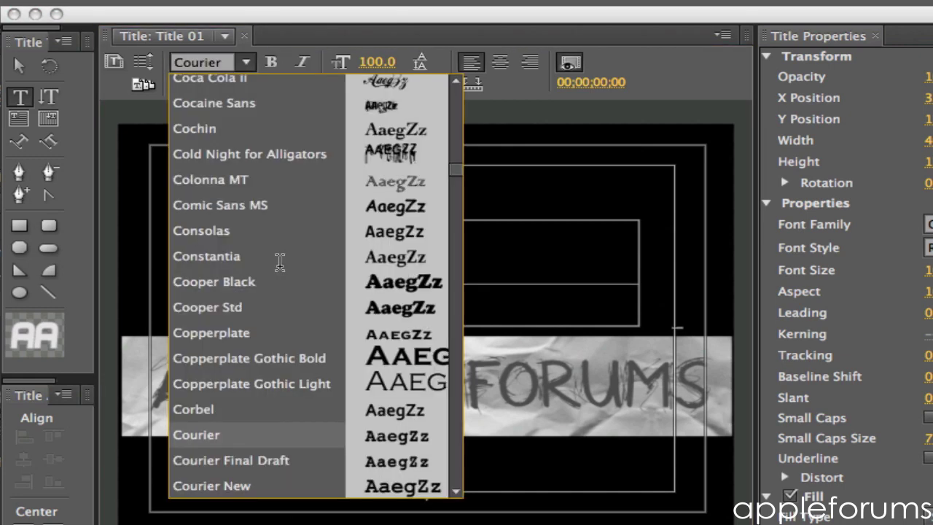
pyautogui.click(484, 235)
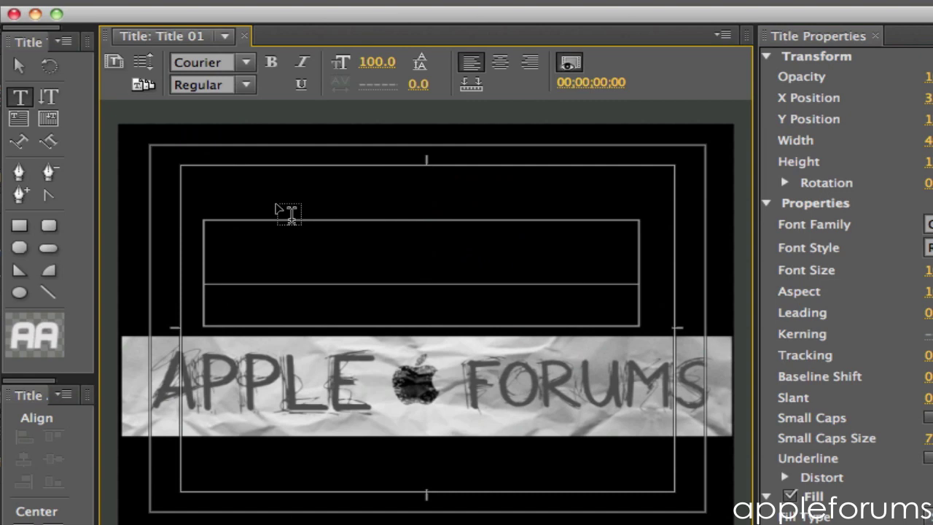
# Set the font size to 36 and type 'A tutorial by:'
pyautogui.click(266, 252)
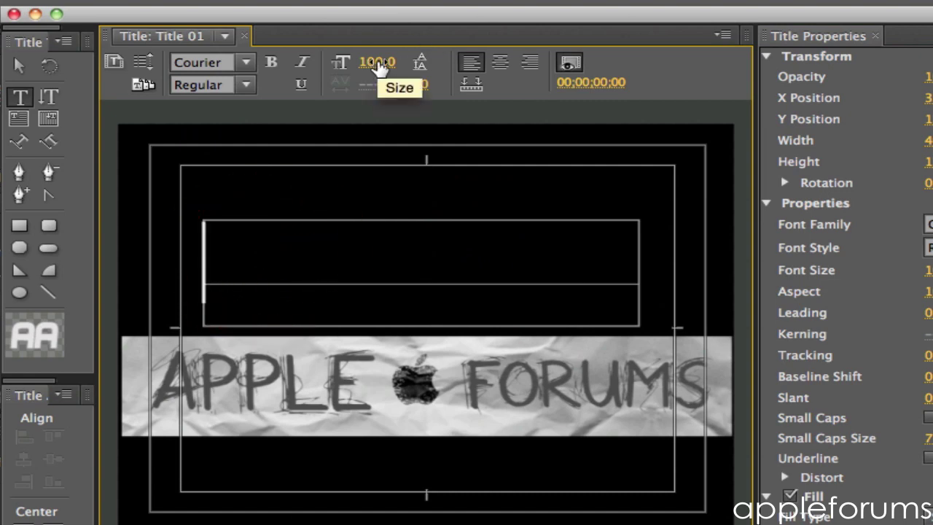
pyautogui.click(381, 60)
pyautogui.click(386, 62)
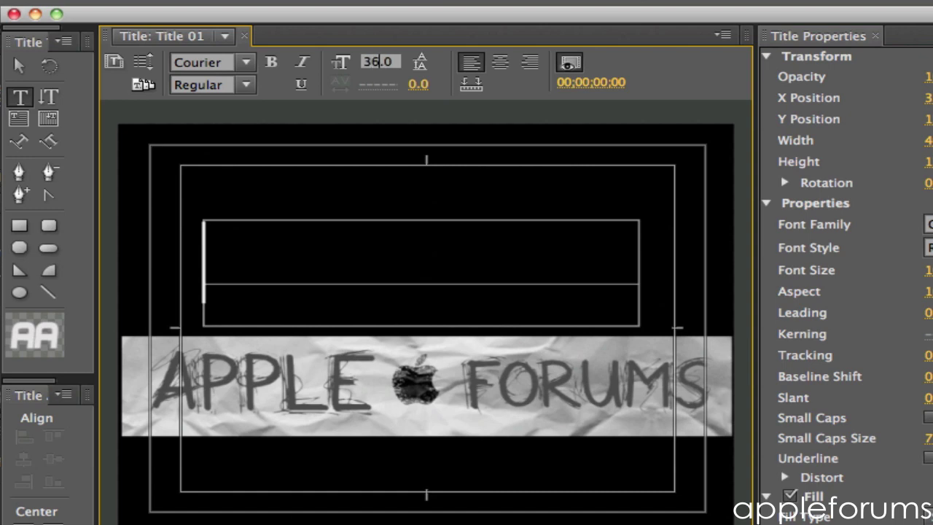
pyautogui.write('36')
pyautogui.click(225, 241)
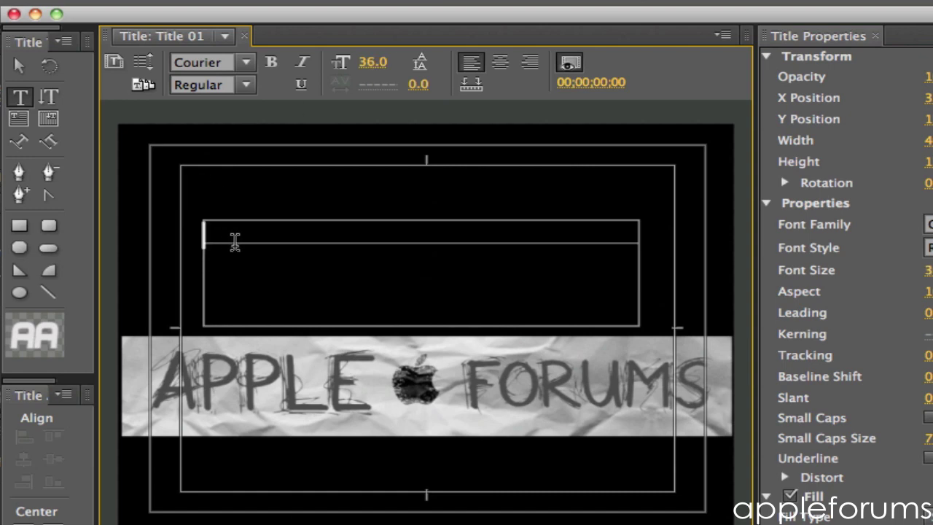
pyautogui.write('A tuto')
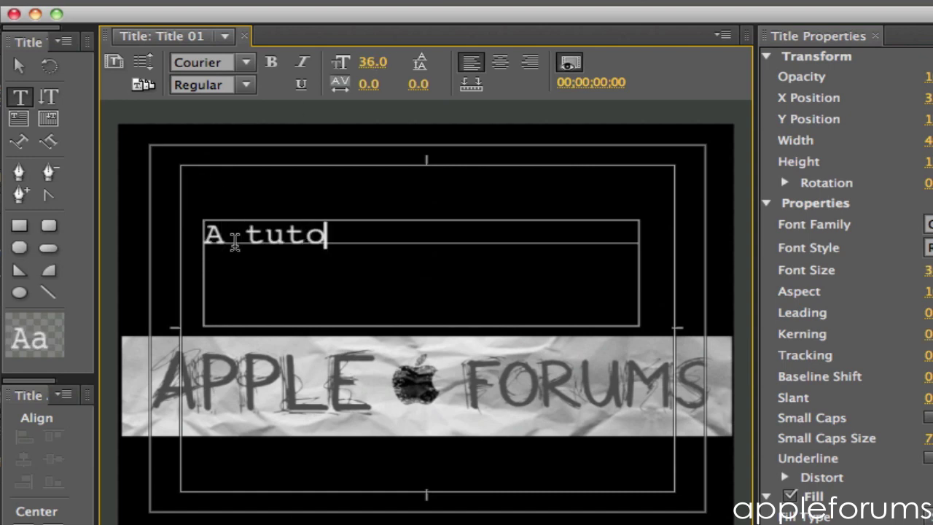
pyautogui.write('rial by:')
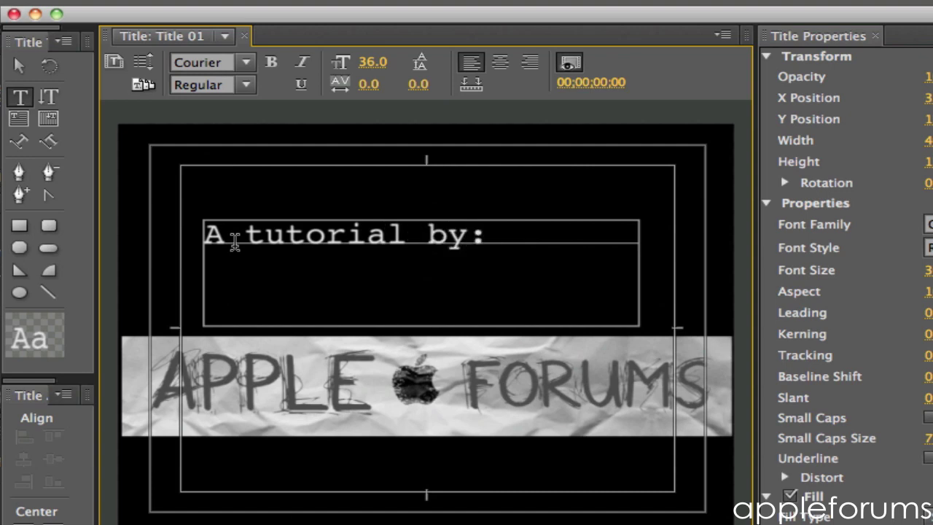
pyautogui.click(527, 119)
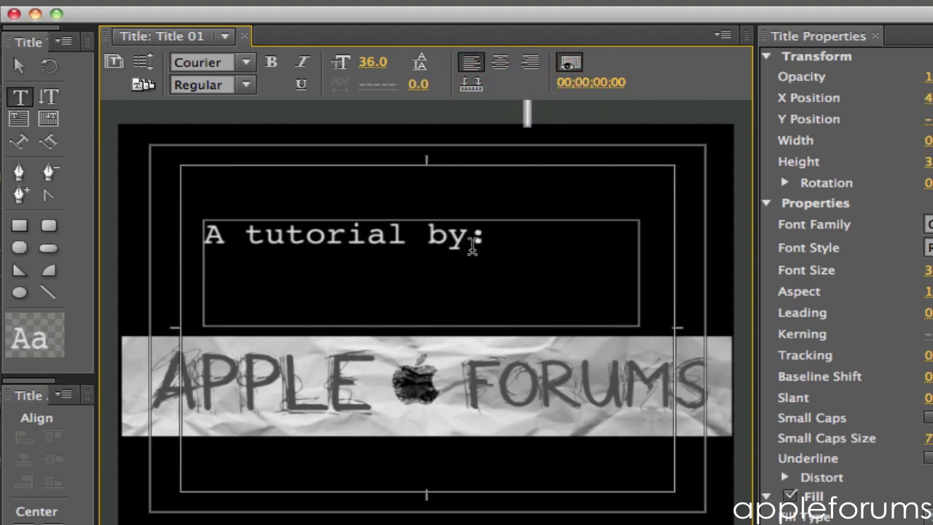
# Move the 'A tutorial by:' text down to sit just above the APPLE FORUMS banner
pyautogui.click(472, 239)
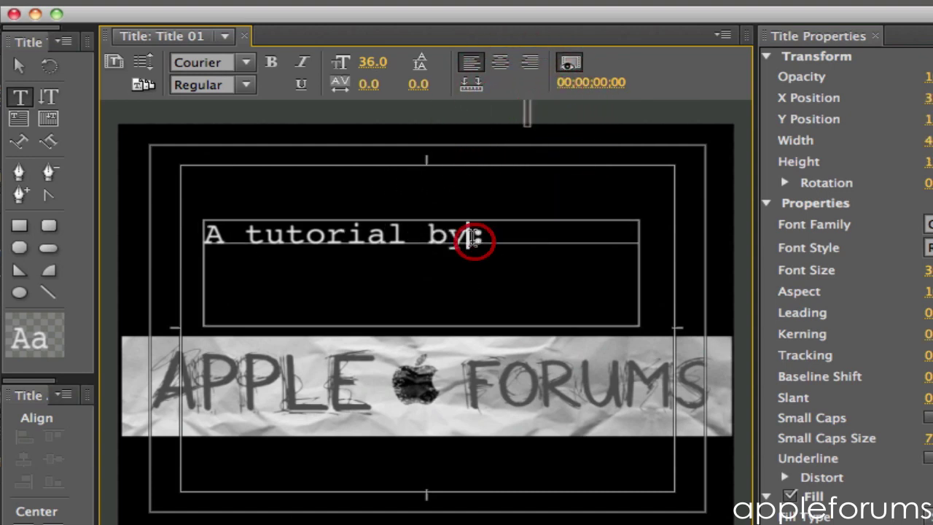
pyautogui.click(20, 66)
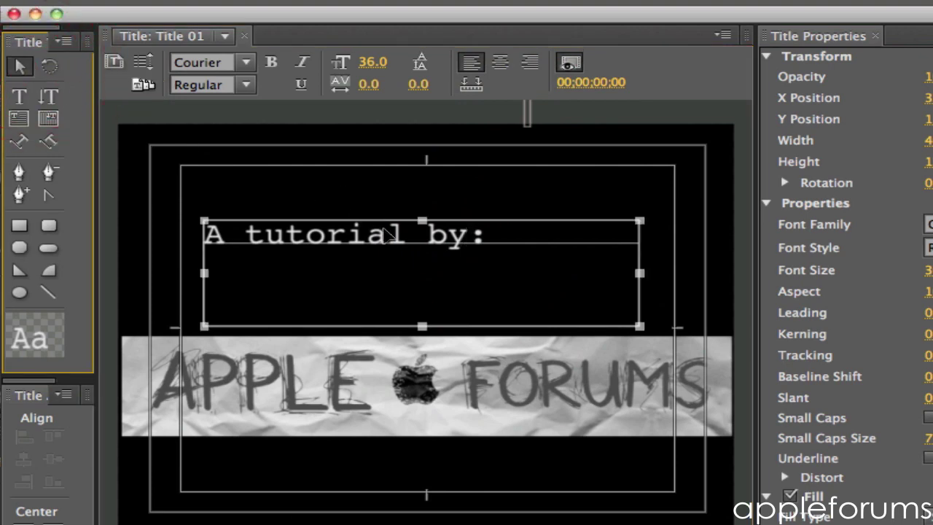
pyautogui.click(398, 241)
pyautogui.moveTo(397, 242); pyautogui.dragTo(386, 332)
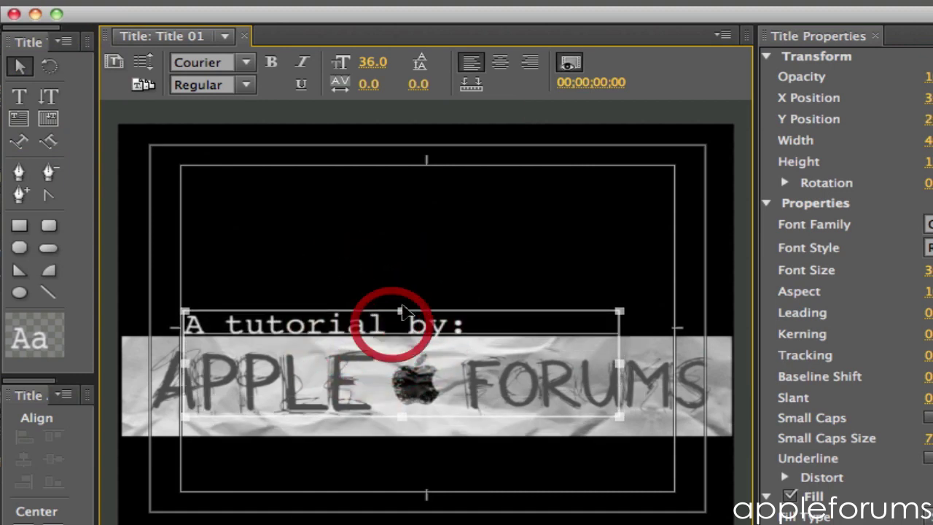
pyautogui.click(427, 270)
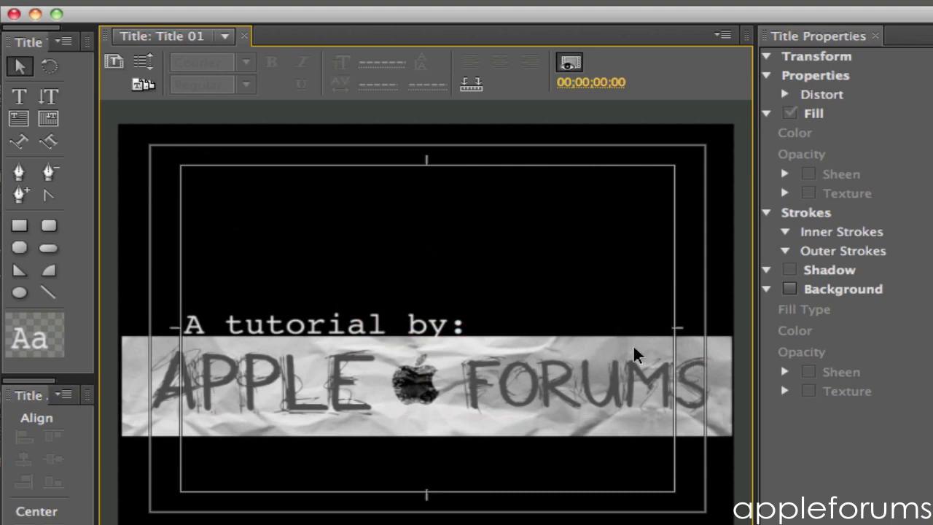
# Move the line back up, select its text, and apply the Caslon Italic Bluesky 64 style
pyautogui.moveTo(506, 330); pyautogui.dragTo(523, 242)
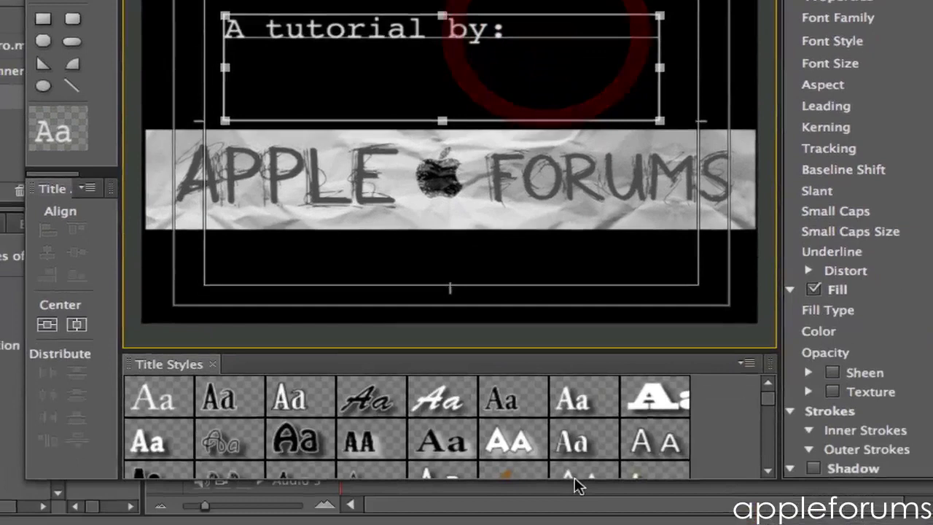
pyautogui.moveTo(770, 401); pyautogui.dragTo(768, 434)
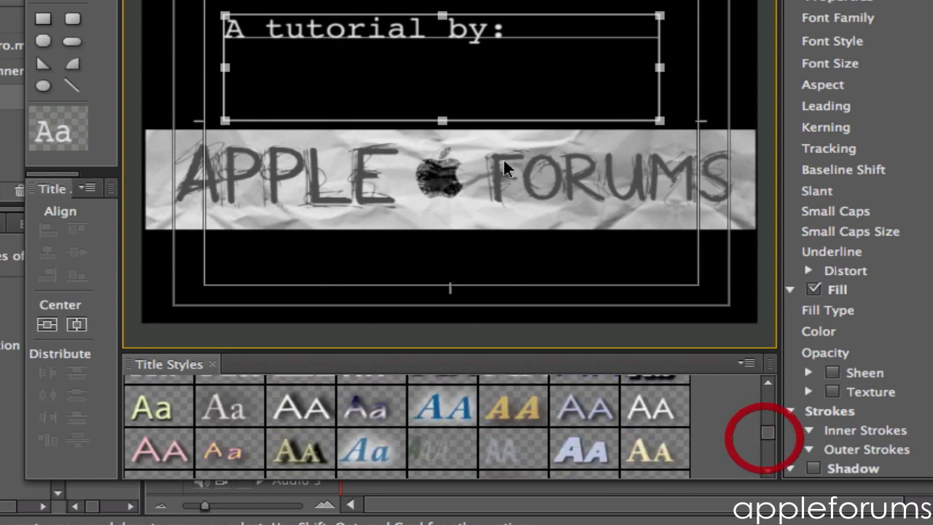
pyautogui.click(459, 40)
pyautogui.moveTo(531, 32); pyautogui.dragTo(146, 6)
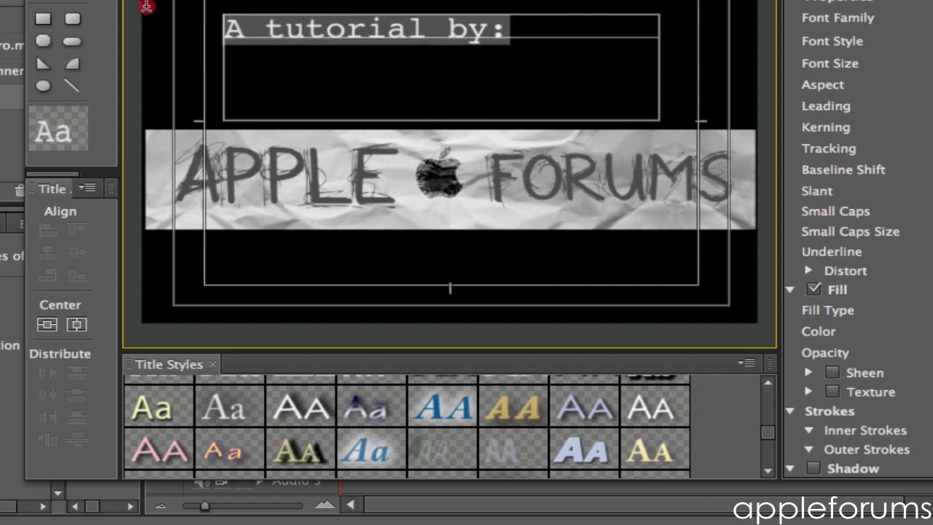
pyautogui.click(379, 442)
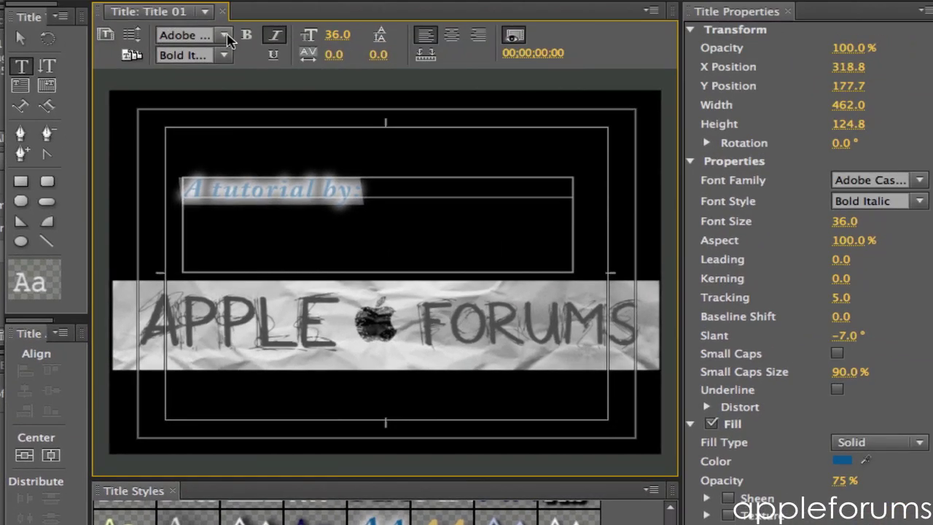
# Scroll through the font family list to look for a new font
pyautogui.click(223, 35)
pyautogui.scroll(-15, 261, 195)
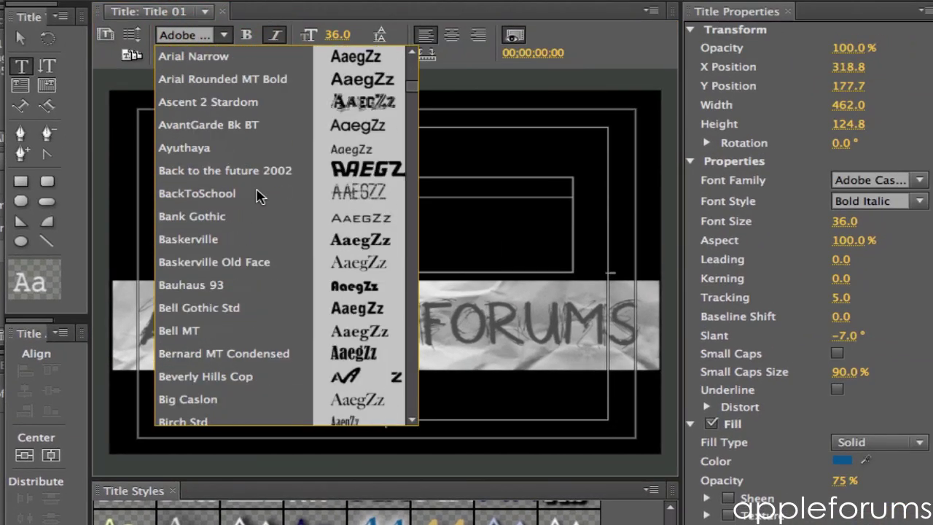
pyautogui.scroll(-3, 261, 195)
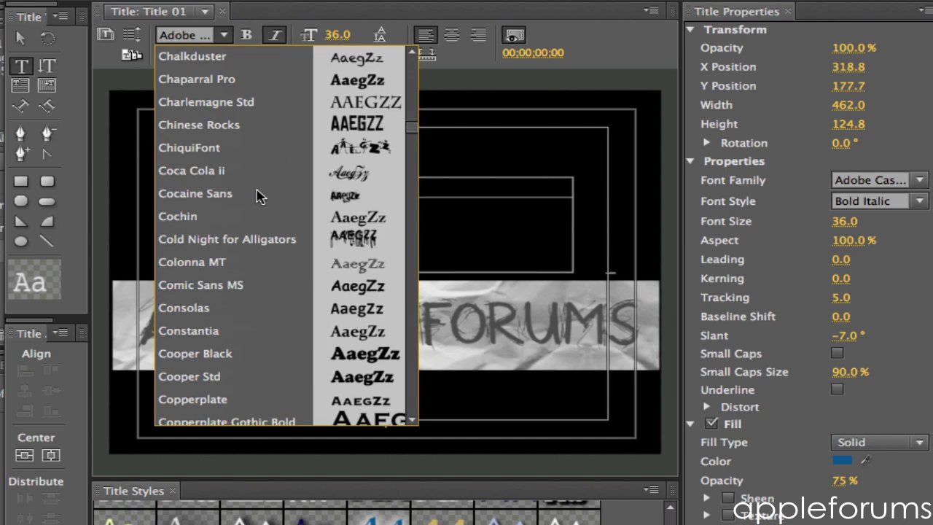
pyautogui.scroll(-3, 260, 195)
pyautogui.scroll(-4, 261, 195)
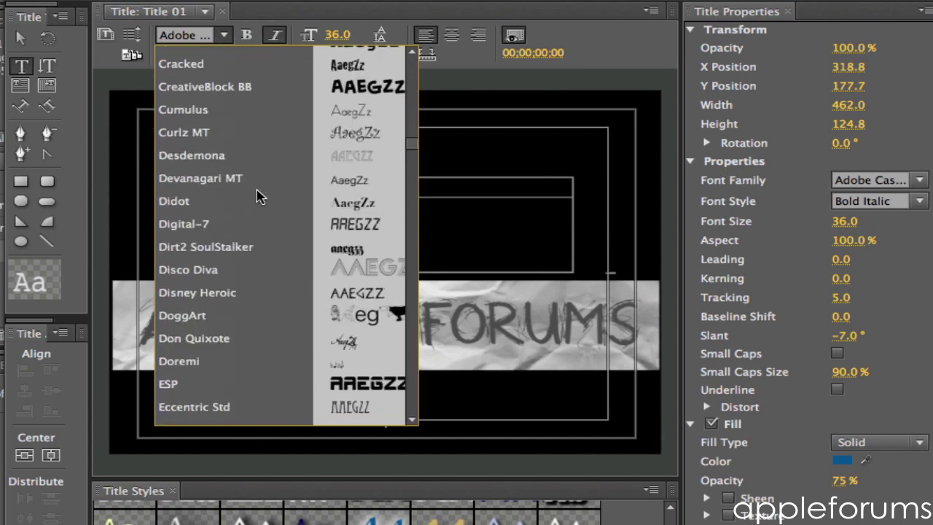
pyautogui.scroll(4, 258, 175)
pyautogui.scroll(5, 257, 175)
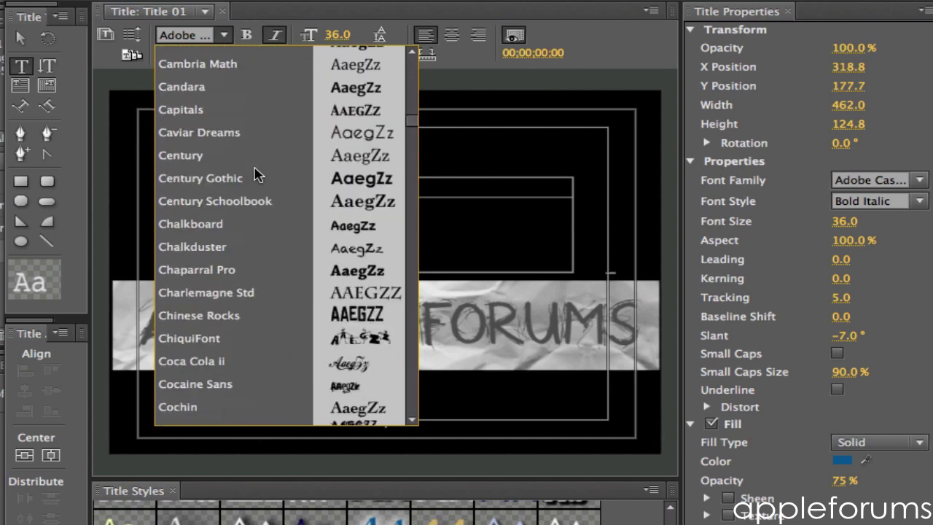
pyautogui.scroll(4, 256, 175)
pyautogui.scroll(-4, 257, 174)
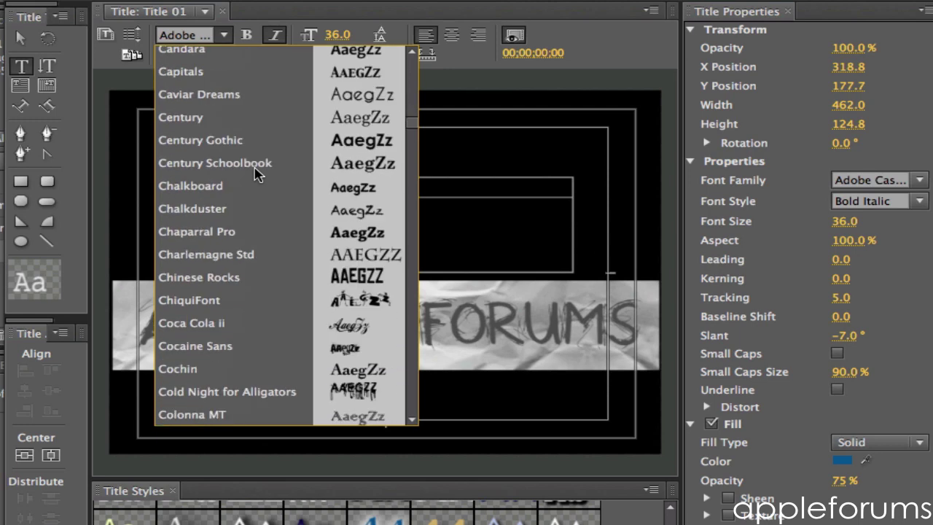
pyautogui.scroll(-8, 232, 284)
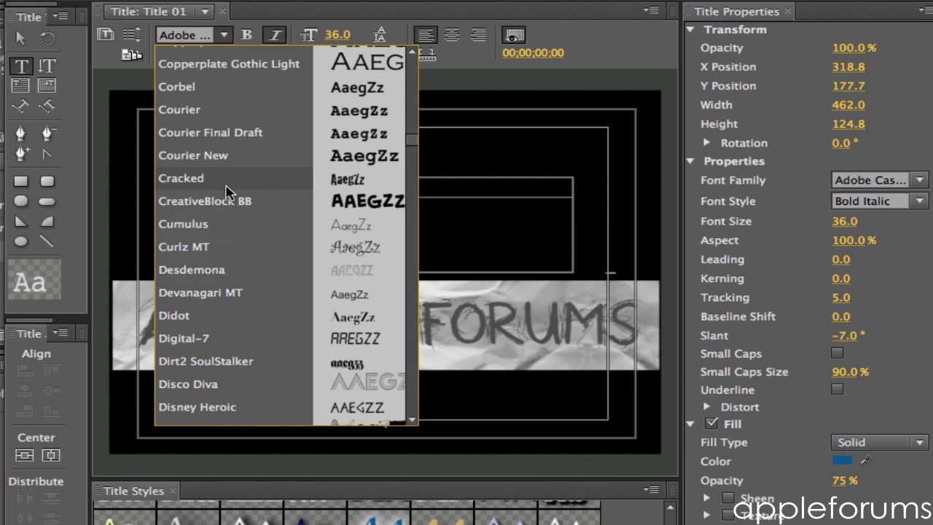
pyautogui.scroll(-1, 228, 191)
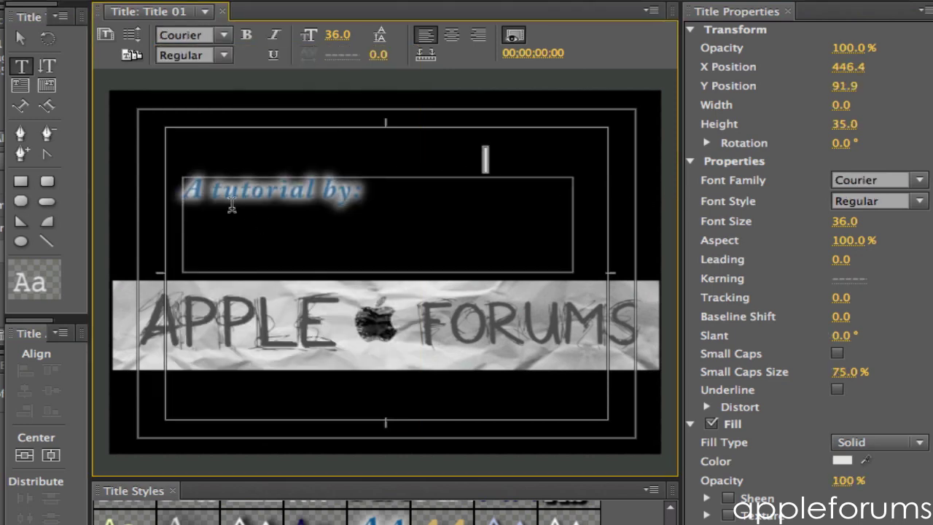
# Select all the 'A tutorial by:' text and change its font family to C rial
pyautogui.click(264, 207)
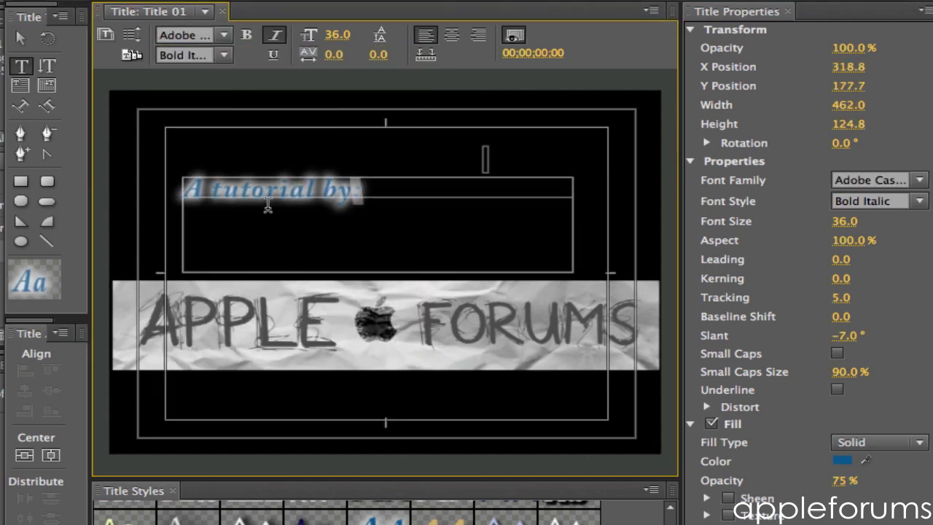
pyautogui.click(389, 189)
pyautogui.moveTo(388, 191); pyautogui.dragTo(18, 184)
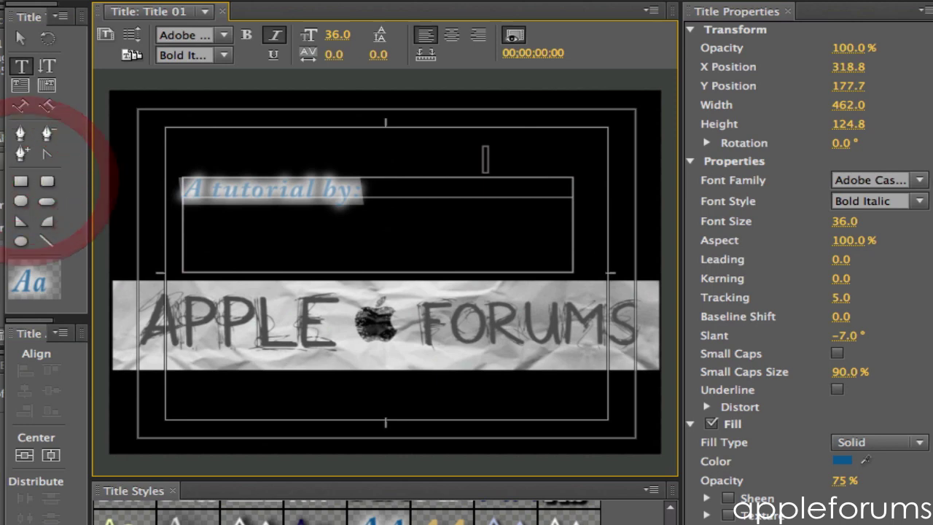
pyautogui.click(920, 180)
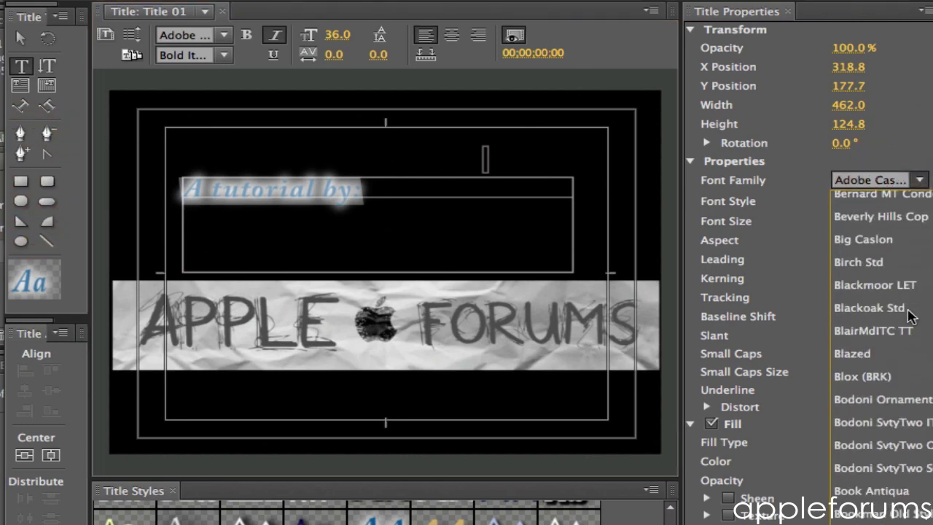
pyautogui.scroll(-5, 912, 315)
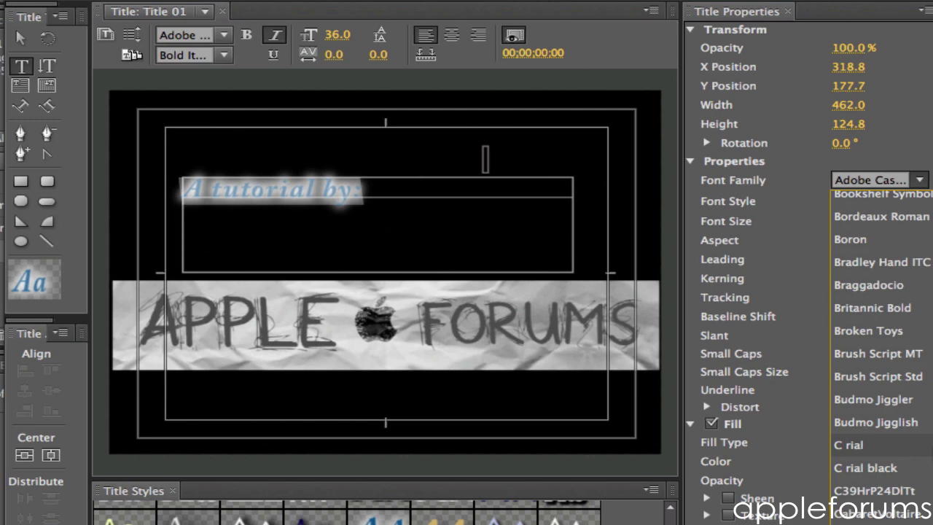
pyautogui.click(921, 444)
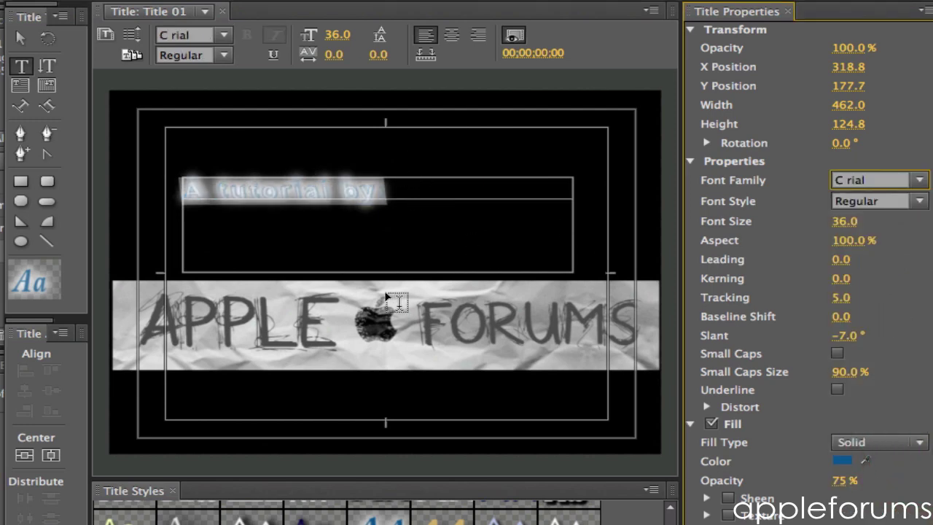
pyautogui.click(341, 34)
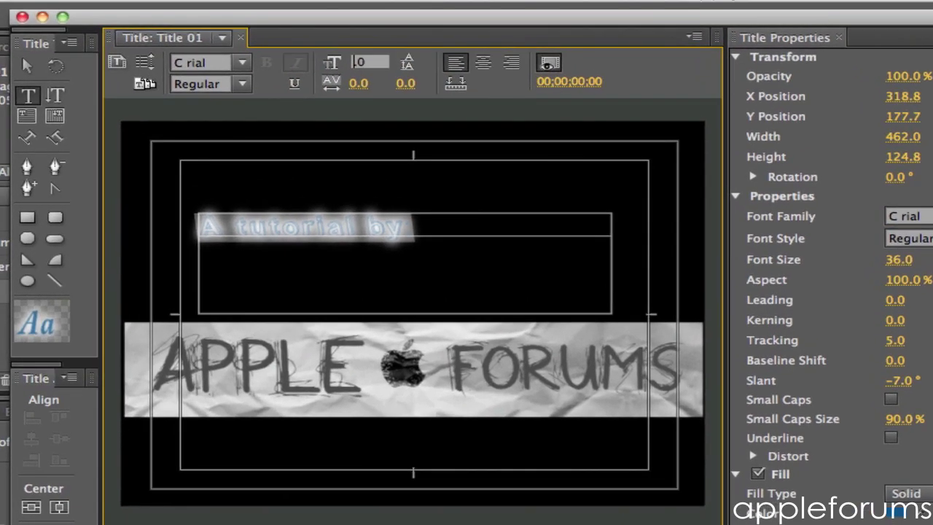
# Set the text size to 48, then shrink the text box and nudge it above the banner
pyautogui.write('48.')
pyautogui.press('Return')
pyautogui.click(27, 65)
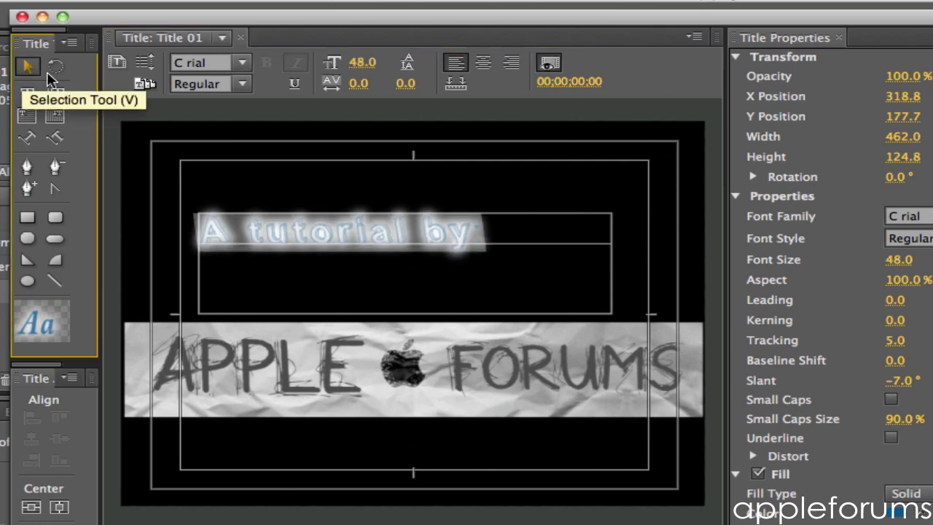
pyautogui.click(419, 229)
pyautogui.moveTo(405, 314); pyautogui.dragTo(427, 316)
pyautogui.click(405, 232)
pyautogui.click(679, 180)
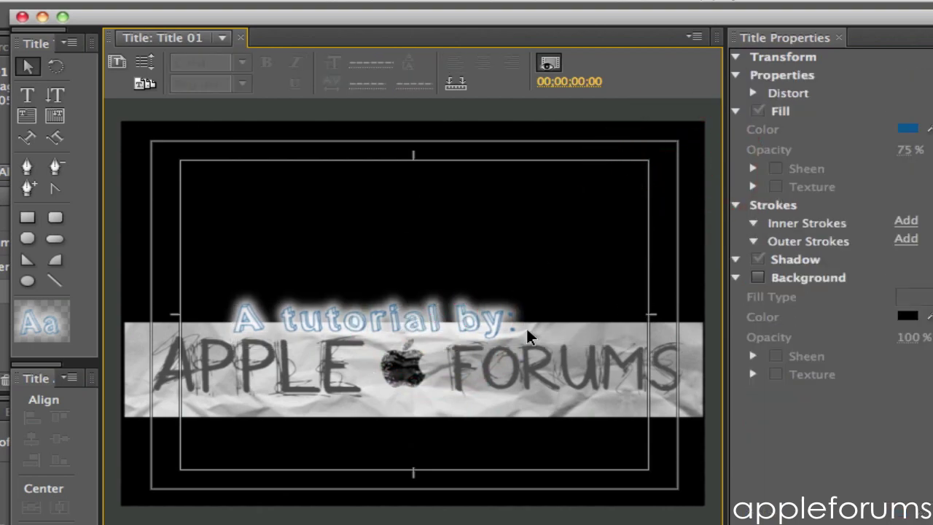
# Close the titler and place Title 01 on Video 2, above the banner clip
pyautogui.click(22, 16)
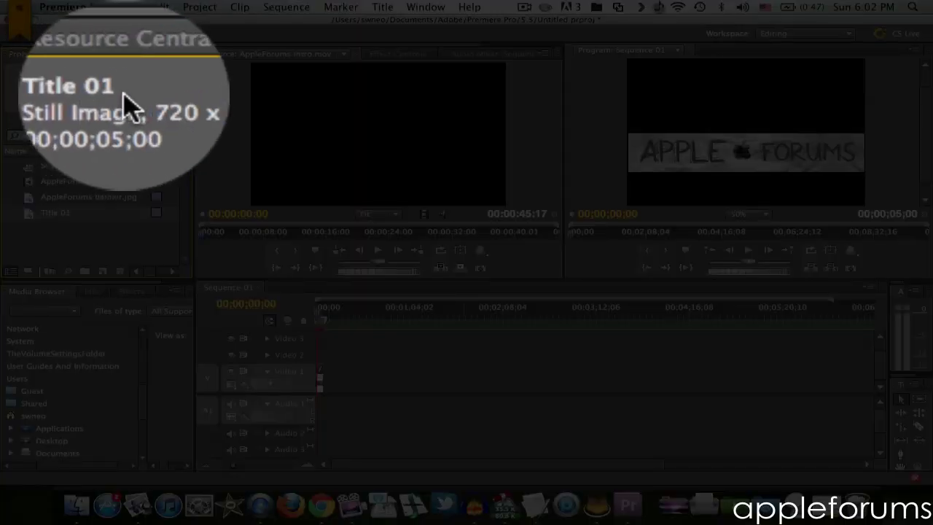
pyautogui.moveTo(108, 70); pyautogui.dragTo(349, 368)
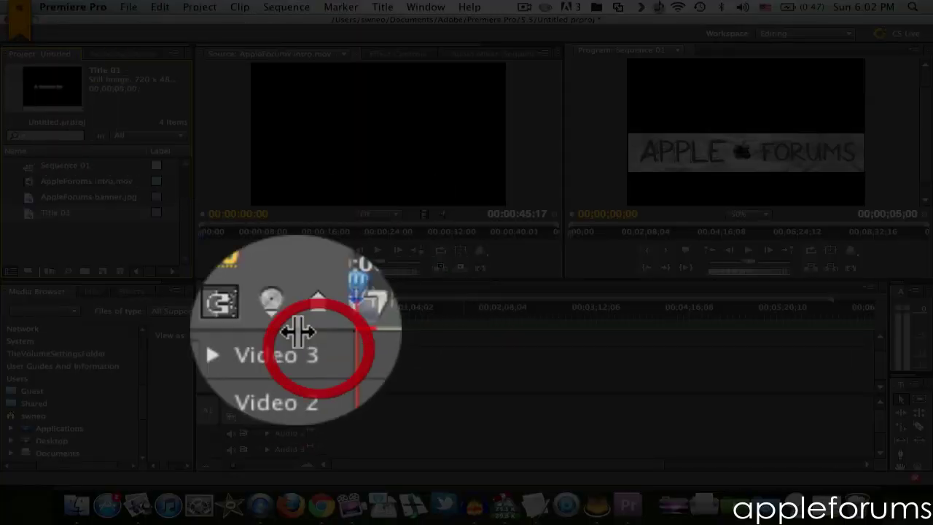
pyautogui.click(66, 91)
pyautogui.moveTo(64, 92); pyautogui.dragTo(315, 357)
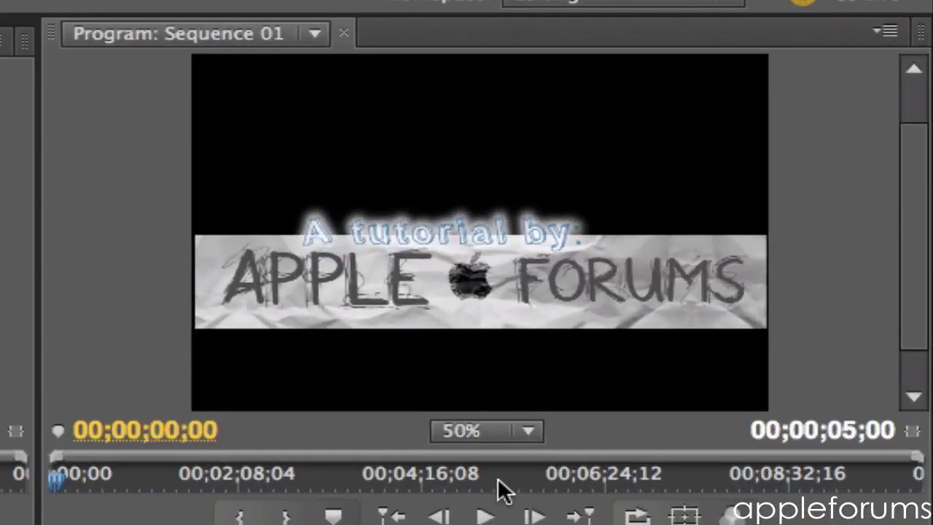
pyautogui.click(499, 515)
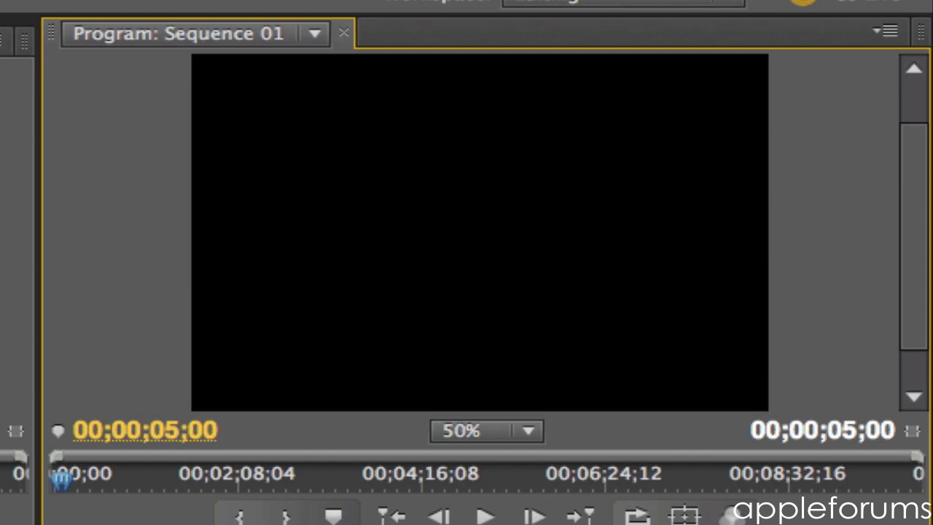
pyautogui.press('Home')
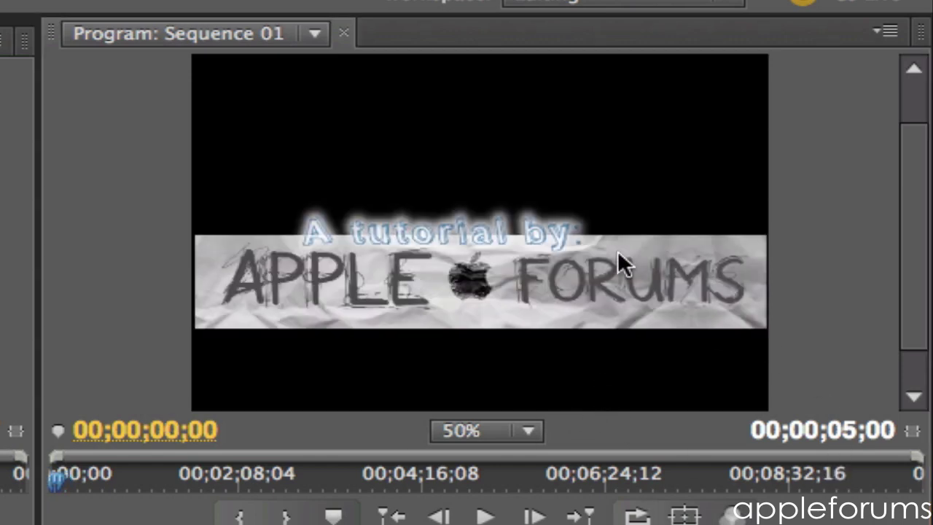
pyautogui.click(429, 287)
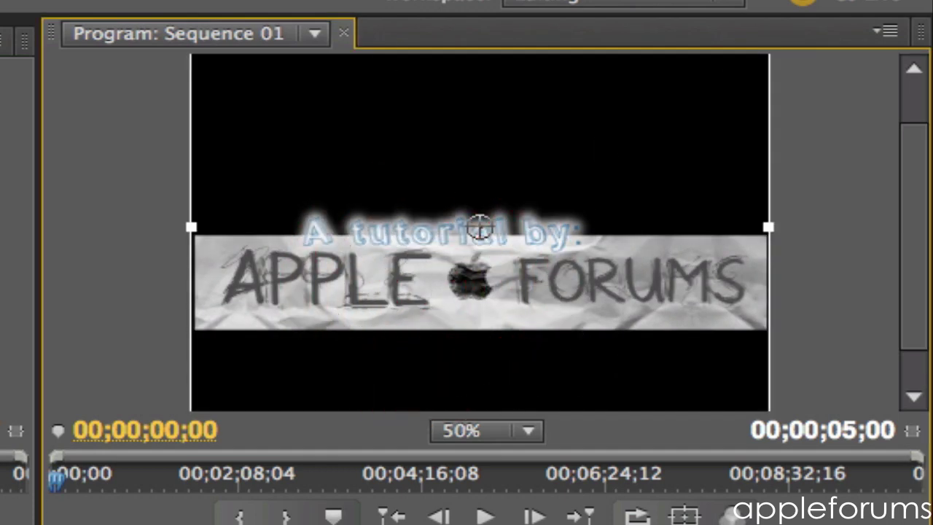
pyautogui.click(125, 167)
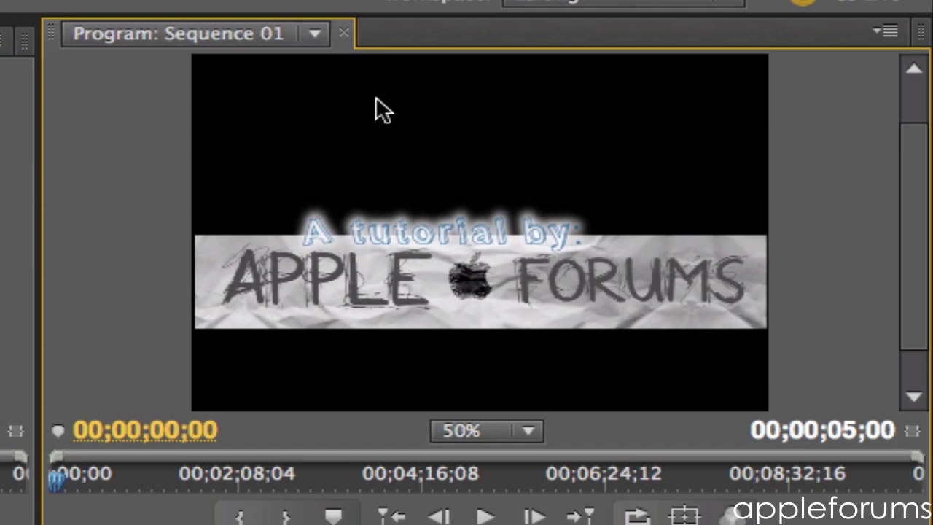
pyautogui.click(387, 235)
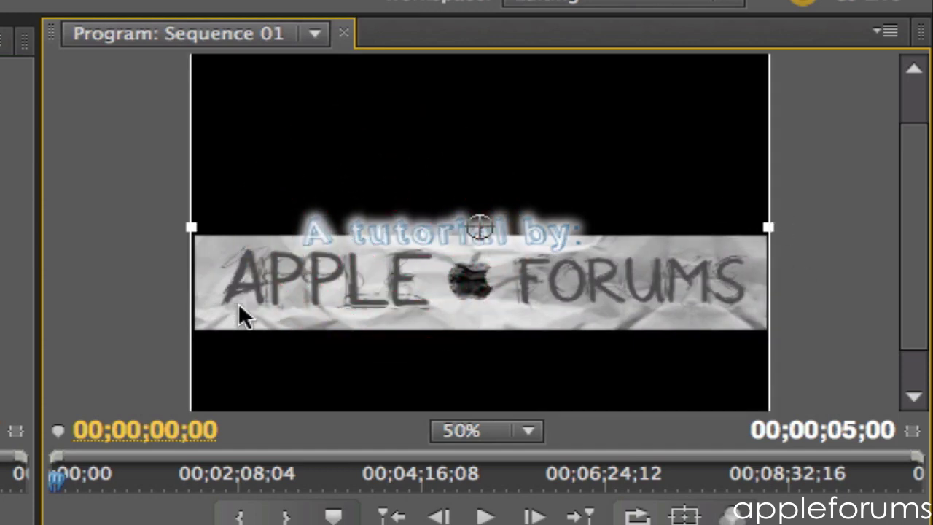
pyautogui.click(127, 288)
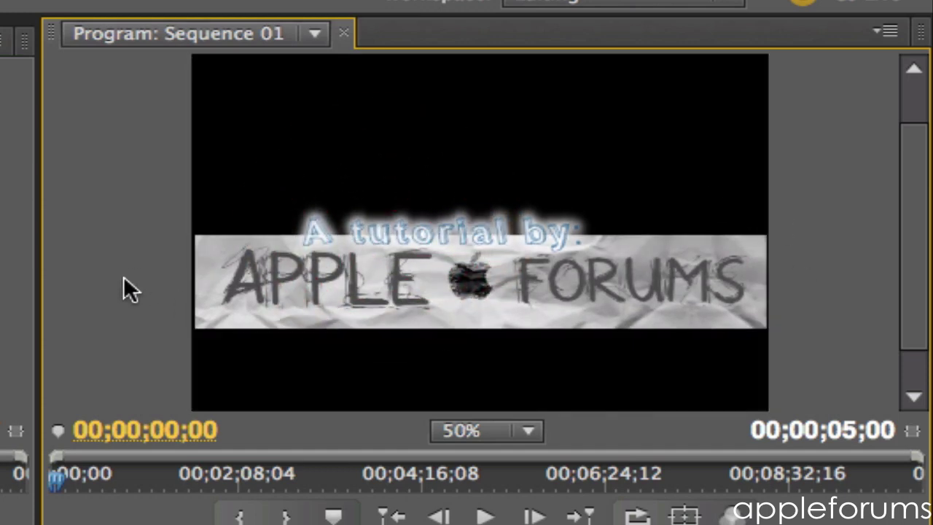